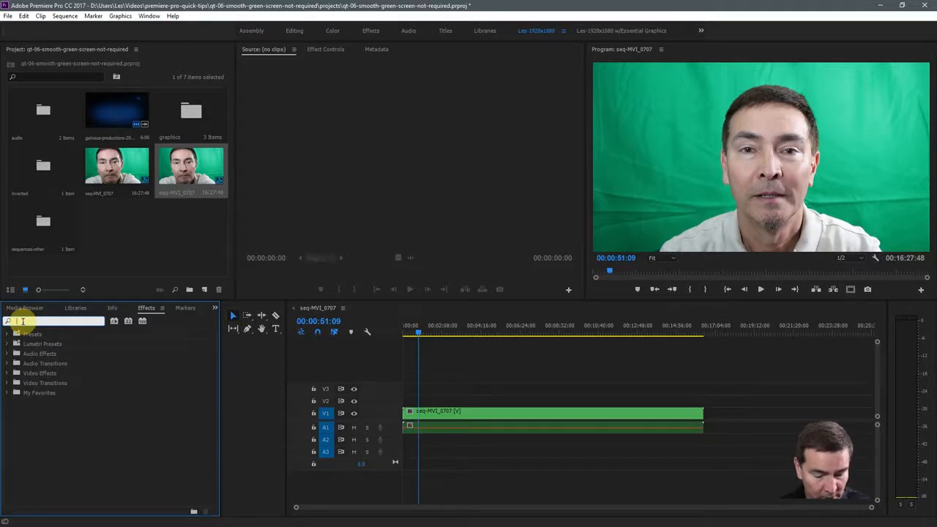
Find the Ultra Key effect and apply it to the seq-MVI_0707 clip on V1
type("ultrak")
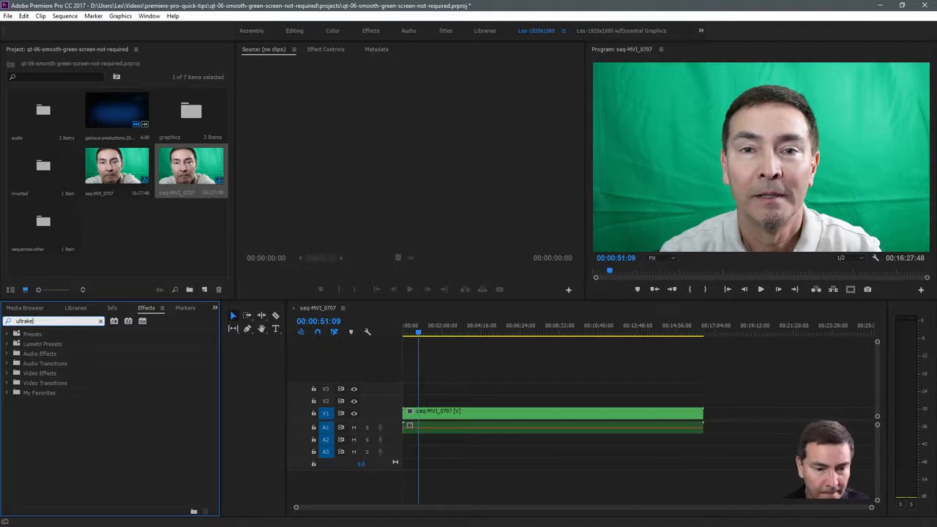
key("BackSpace")
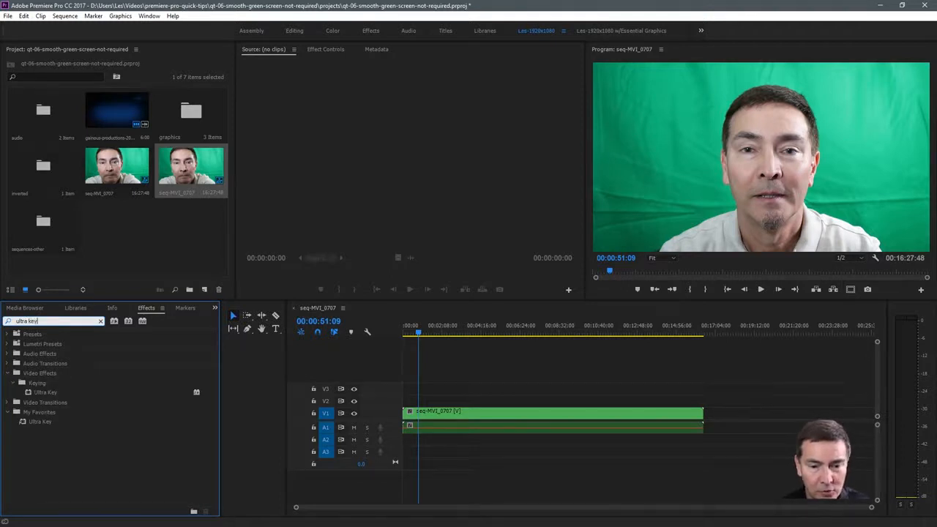
left_click(40, 392)
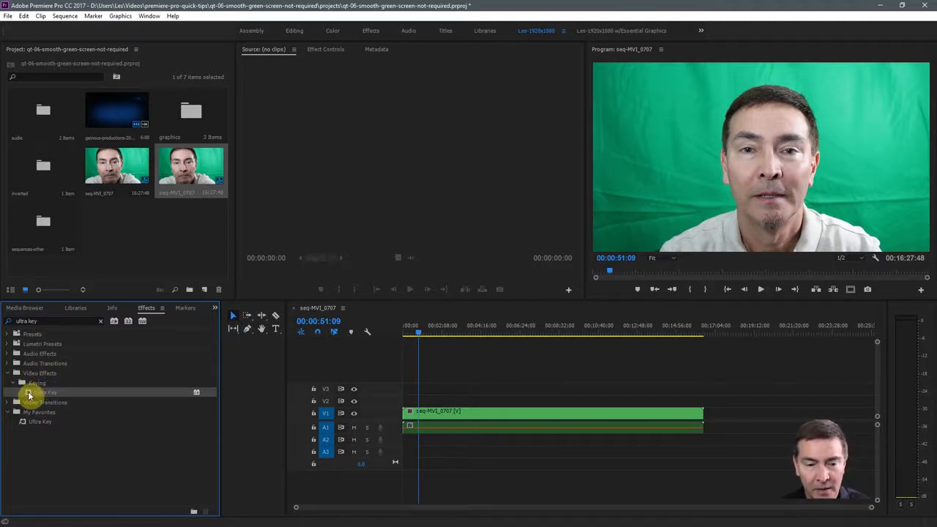
left_click_drag(29, 395, 483, 417)
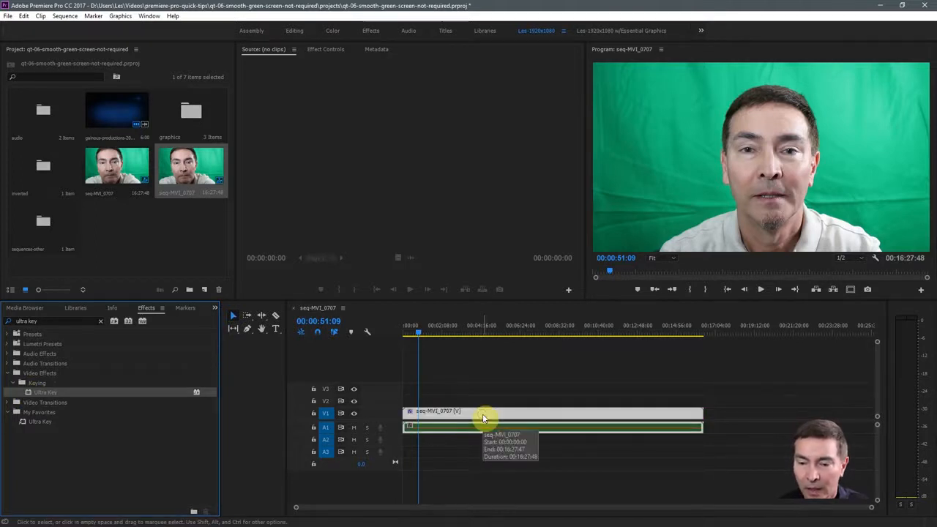
Sample the Ultra Key color from the darker green backdrop just beside the man's shoulder in the program view
left_click(324, 51)
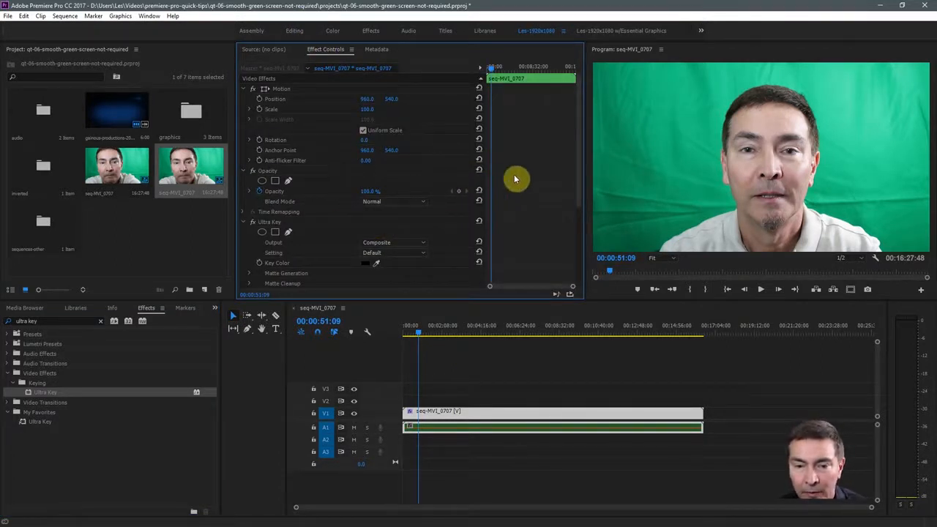
scroll(514, 178, "down", 2)
scroll(514, 178, "down", 2)
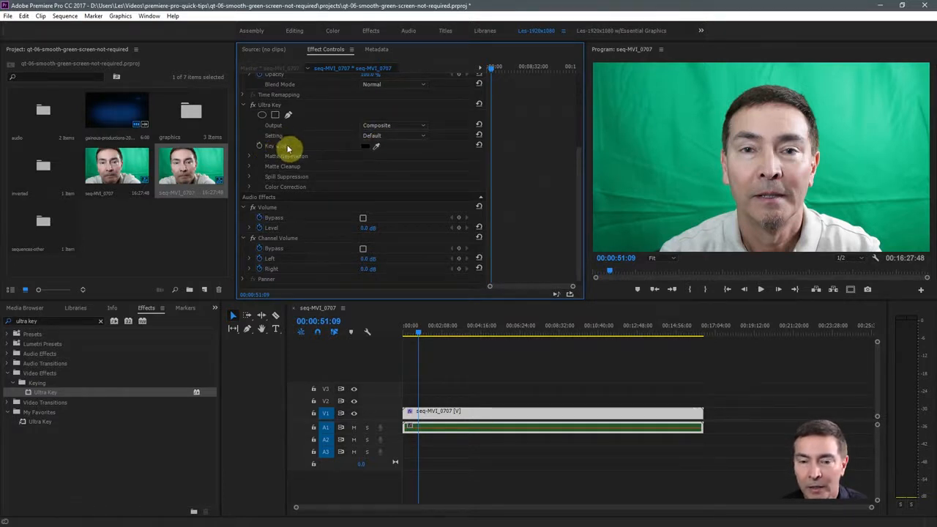
left_click(376, 146)
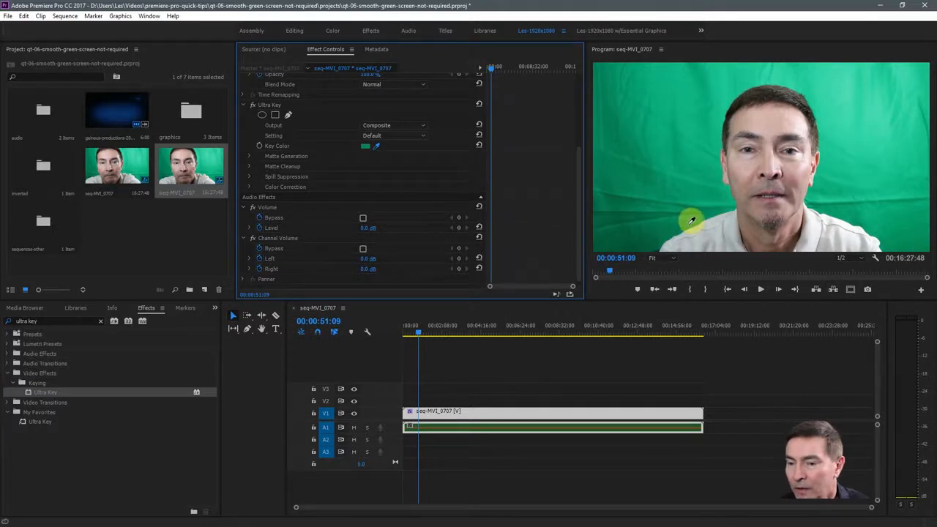
left_click(658, 244)
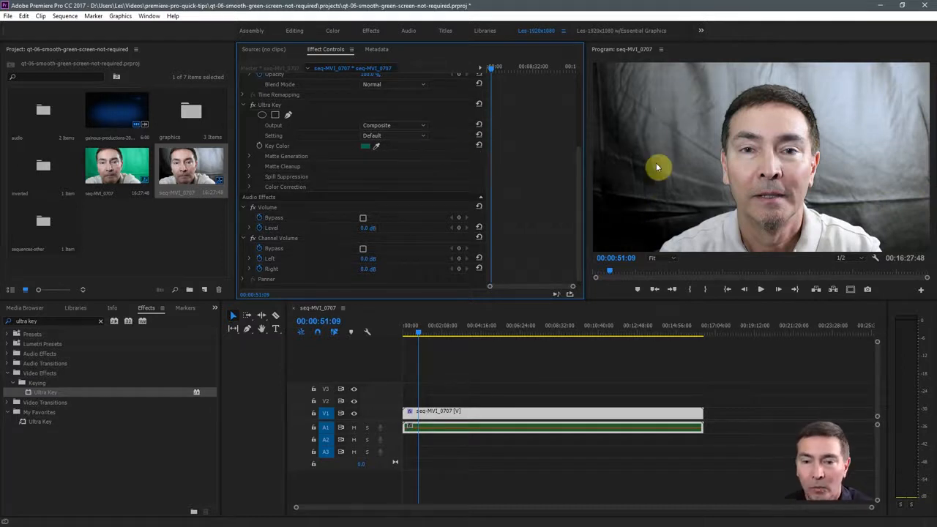
Set the Ultra Key output to Alpha Channel and its setting to Aggressive
left_click(422, 129)
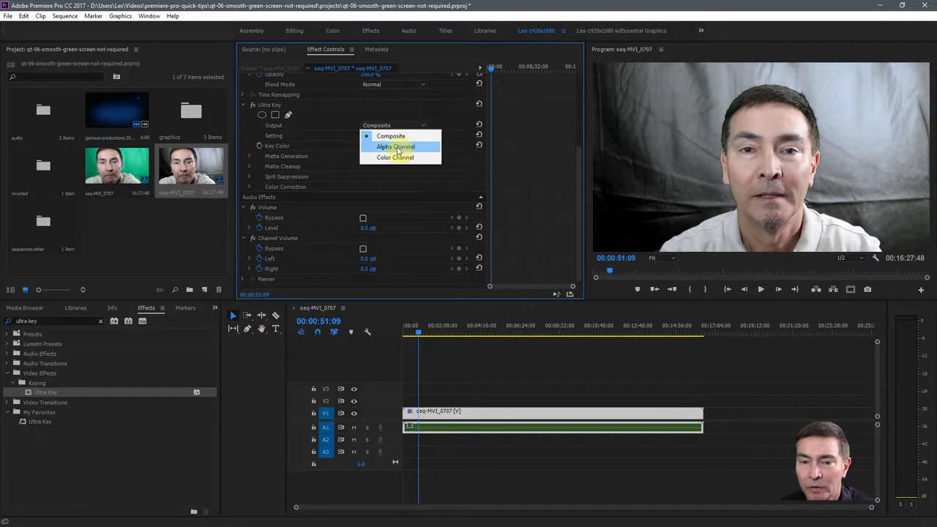
left_click(397, 148)
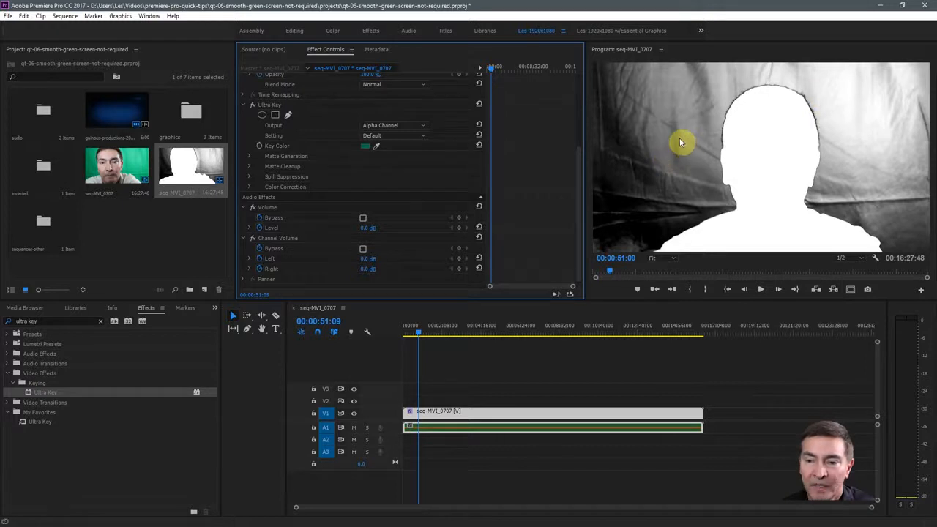
left_click(423, 135)
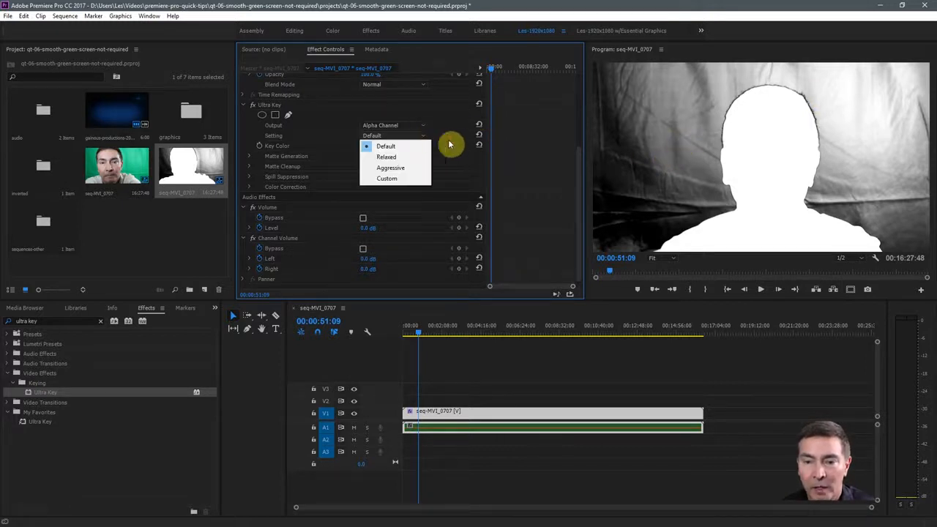
left_click(390, 168)
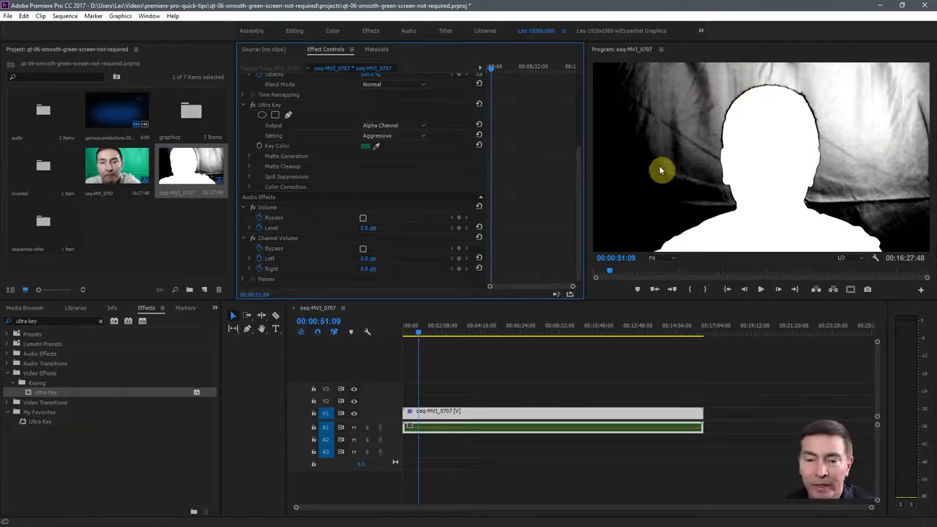
Set the Ultra Key Matte Generation Highlight to 0 and switch the output back to Composite
left_click(249, 156)
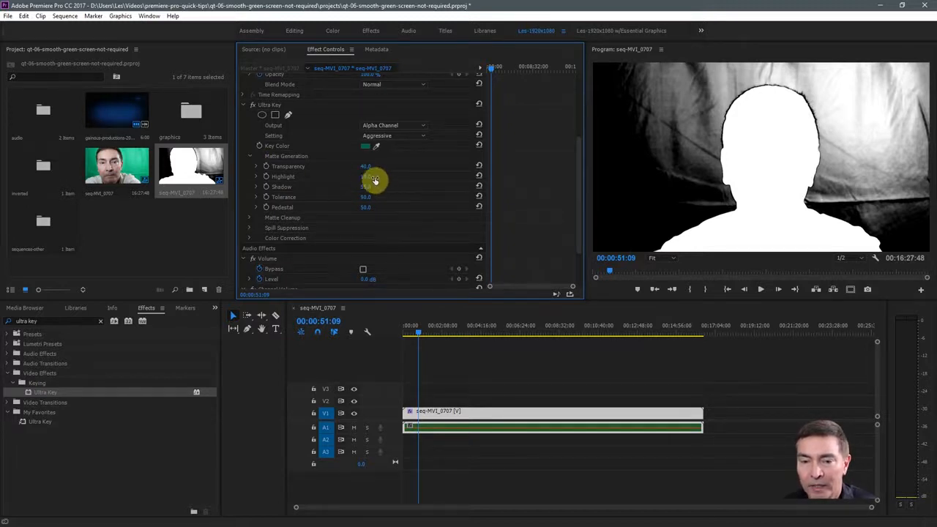
left_click_drag(366, 177, 364, 180)
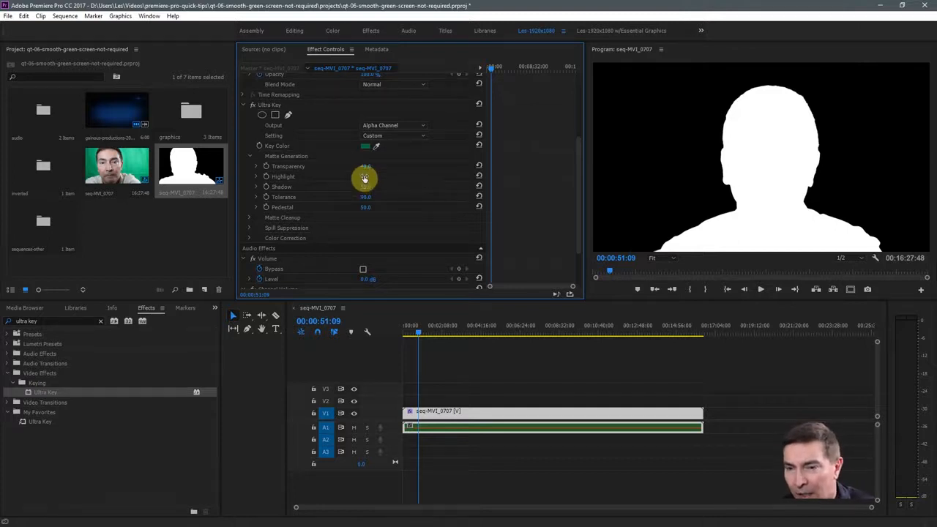
mouse_move(363, 177)
left_mouse_down()
mouse_move(376, 178)
mouse_move(365, 178)
left_mouse_up()
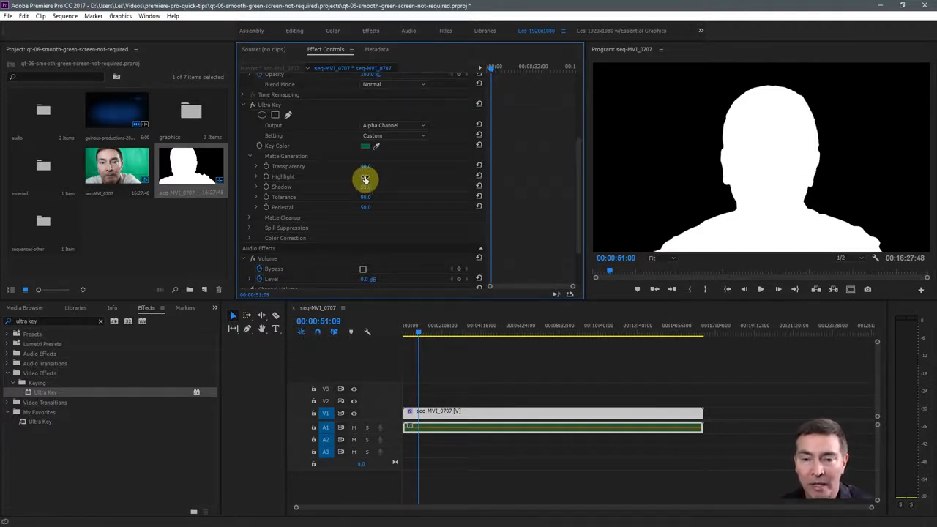
left_click_drag(365, 177, 365, 178)
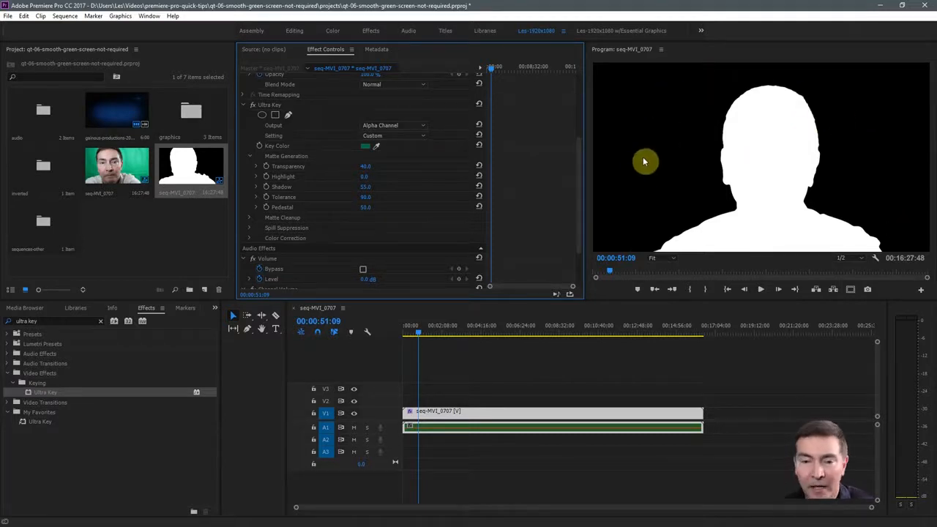
left_click(424, 129)
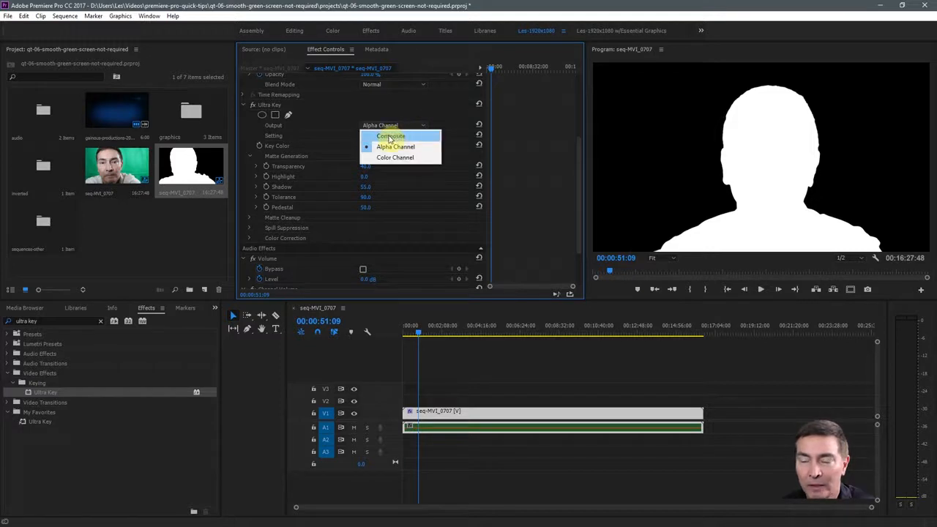
left_click(390, 137)
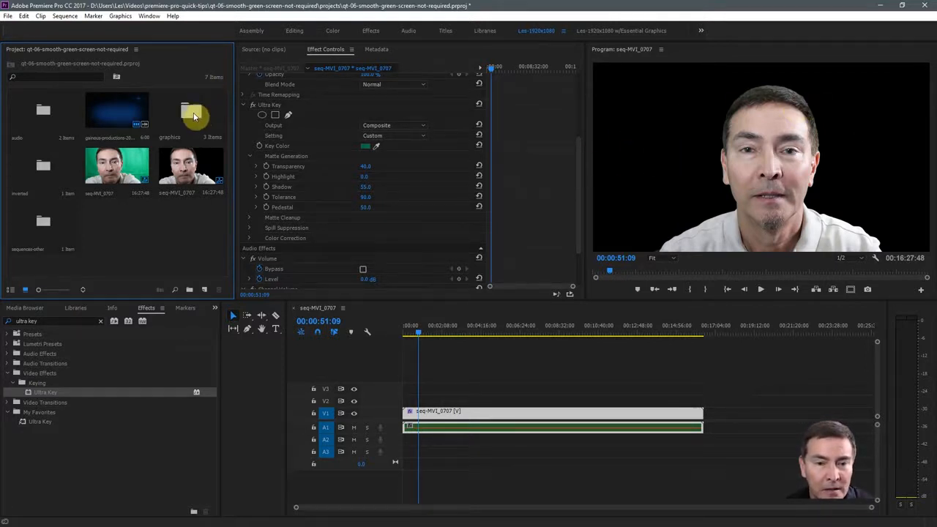
Import the modern office background image from the project's graphics folder on disk into the graphics bin
double_click(193, 114)
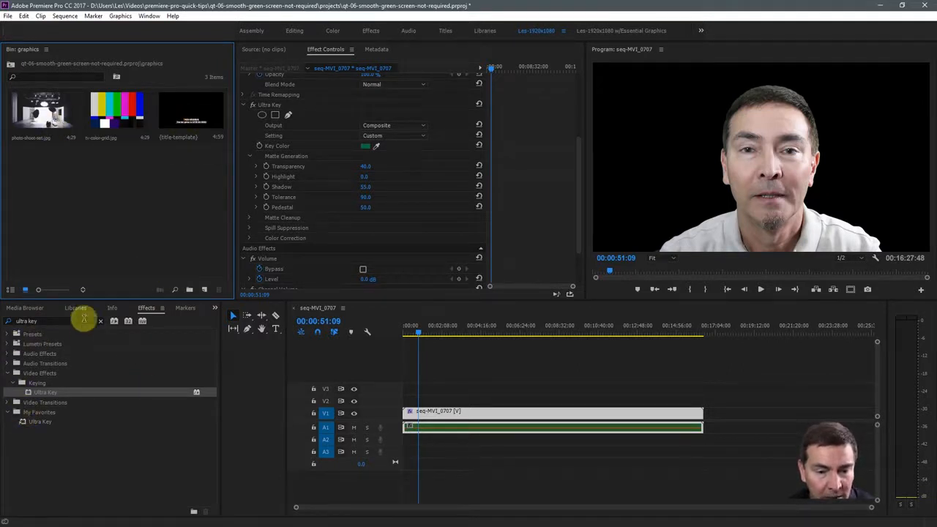
left_click(25, 308)
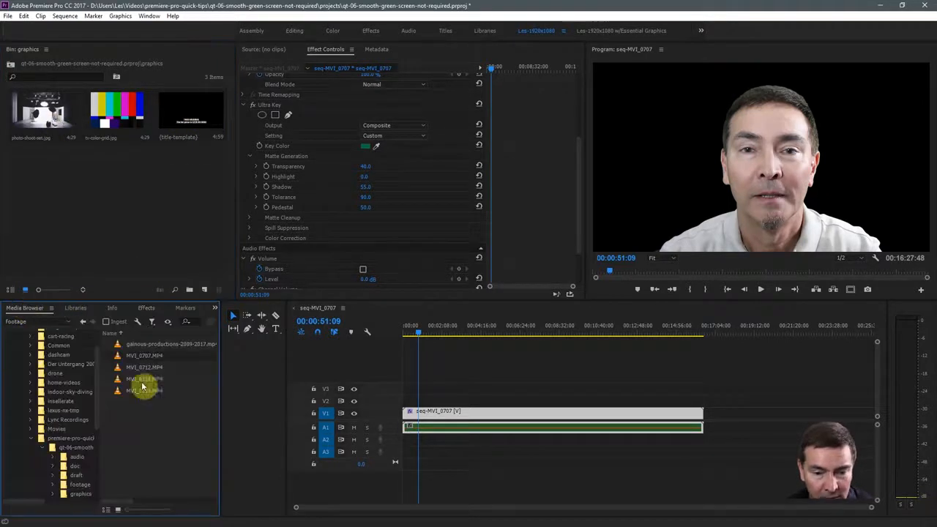
left_click(81, 493)
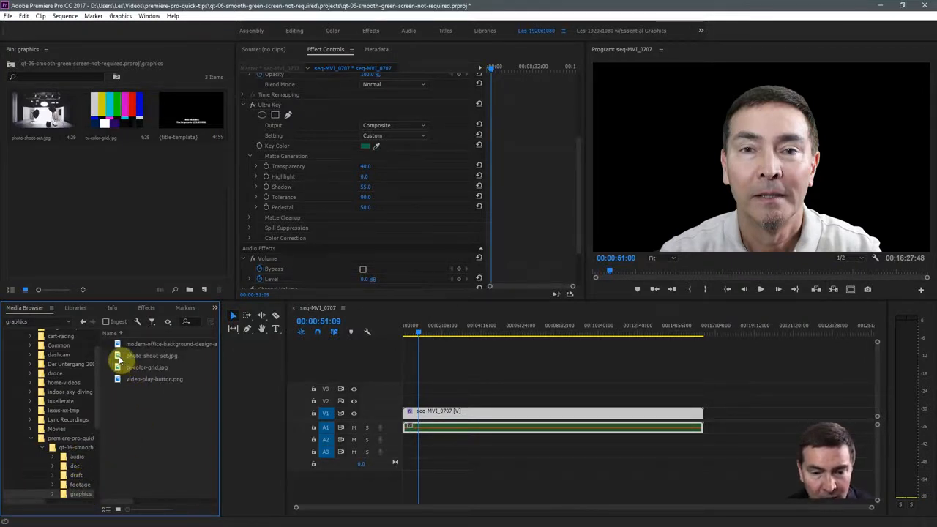
left_click_drag(121, 343, 99, 210)
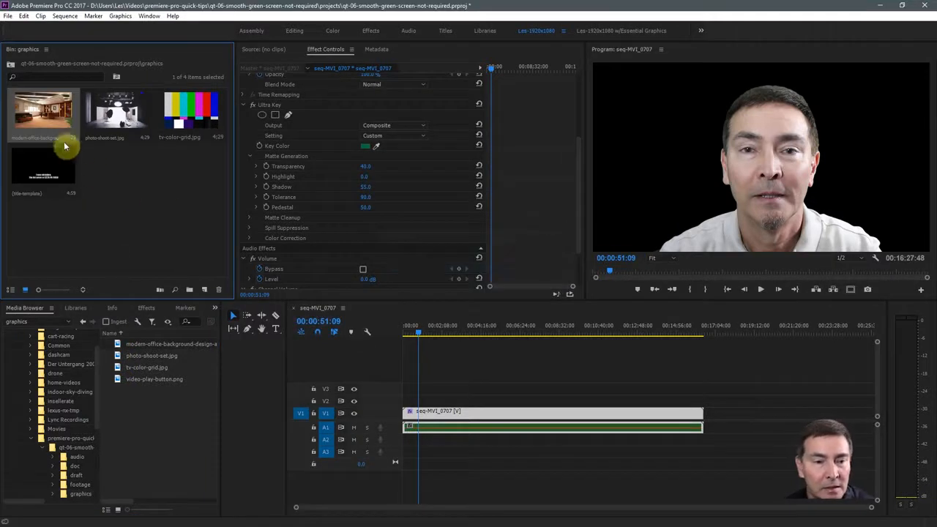
Place the modern office background image at the start of V2 and extend it to the end of the seq-MVI_0707 clip
left_click_drag(38, 111, 418, 404)
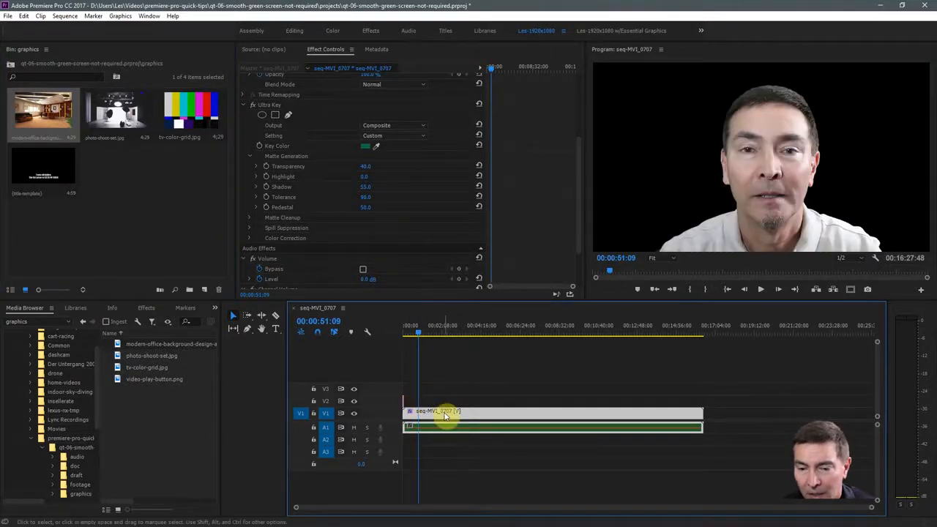
right_click(452, 415)
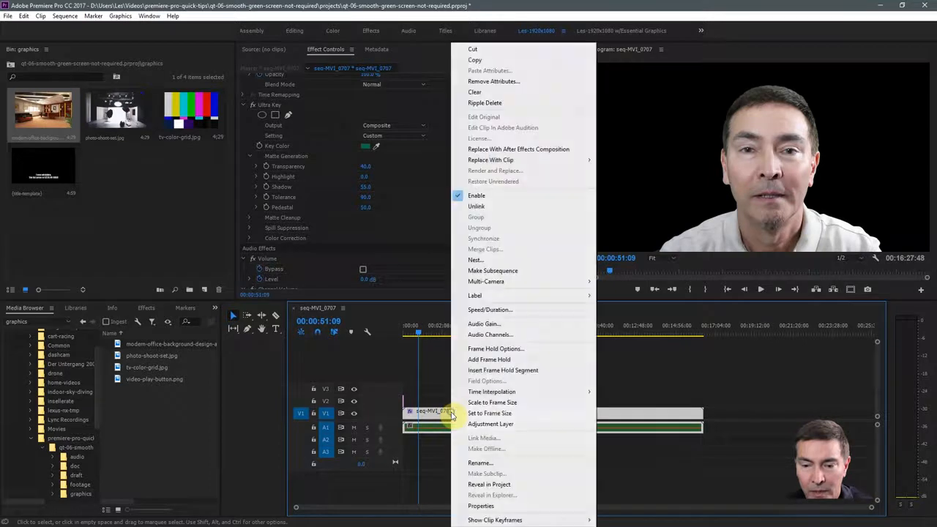
key("Escape")
left_click(428, 404)
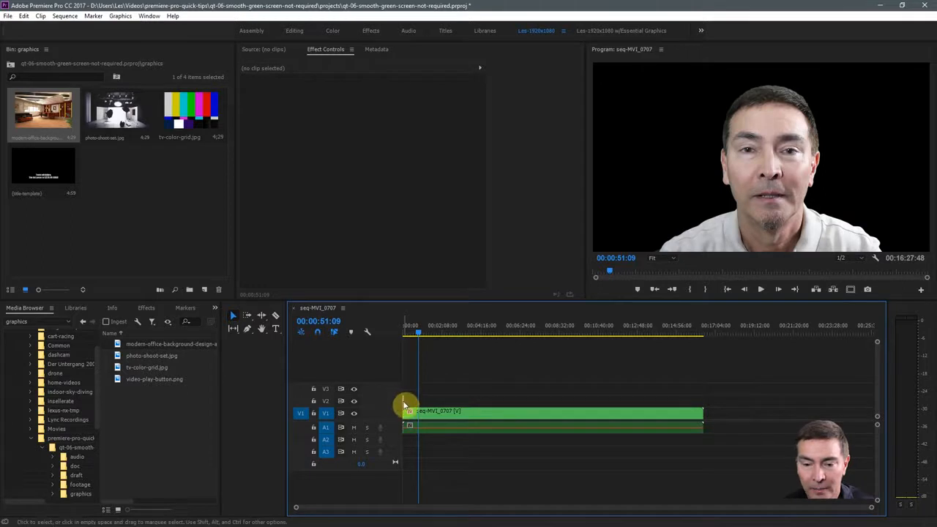
mouse_move(404, 405)
left_mouse_down()
mouse_move(539, 425)
mouse_move(703, 399)
left_mouse_up()
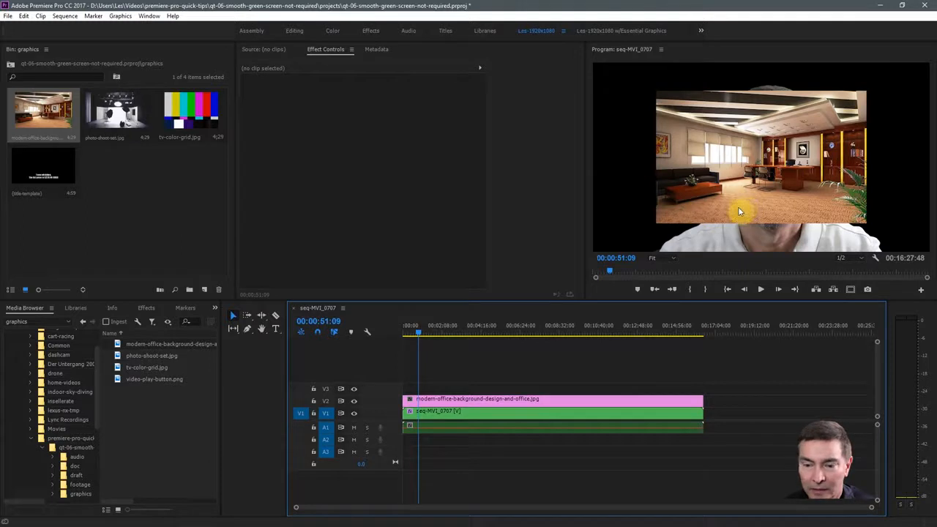
Swap the two video clips so the keyed seq-MVI_0707 is on V2 above the office background on V1
left_click(445, 398)
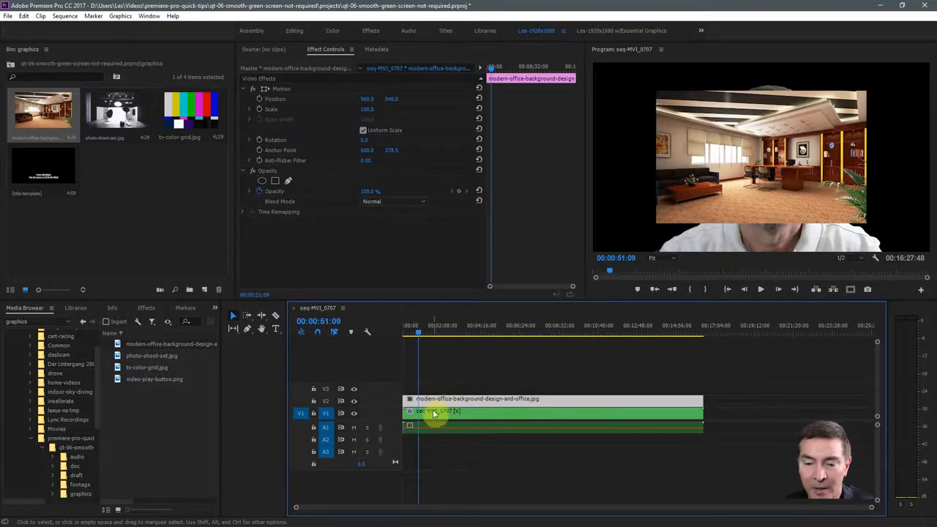
left_click_drag(435, 412, 469, 400)
left_click(460, 413)
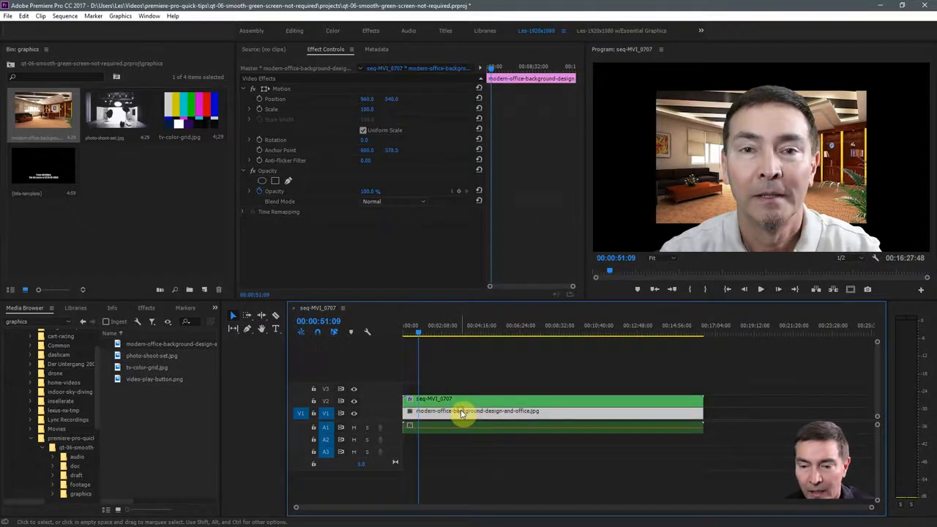
Scale the office background clip to the frame size and set its Scale to 114 so it fills the frame
right_click(462, 412)
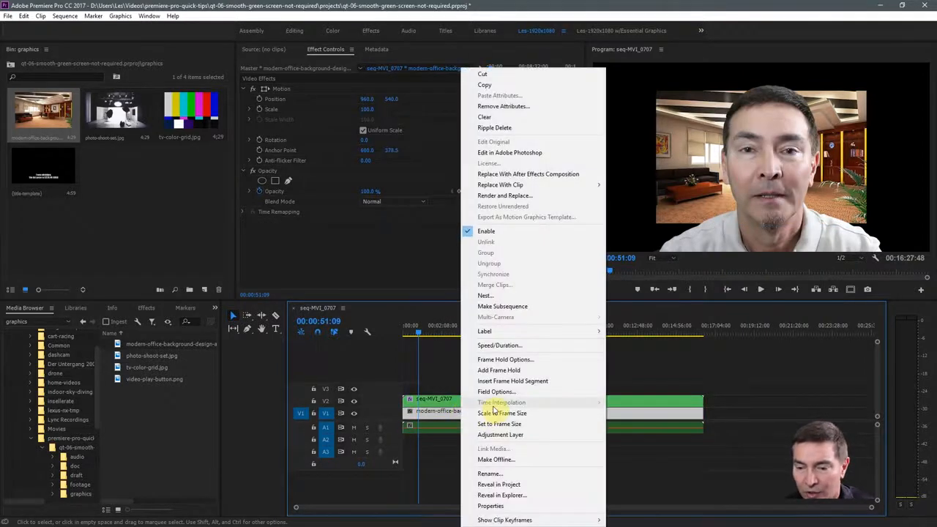
left_click(494, 414)
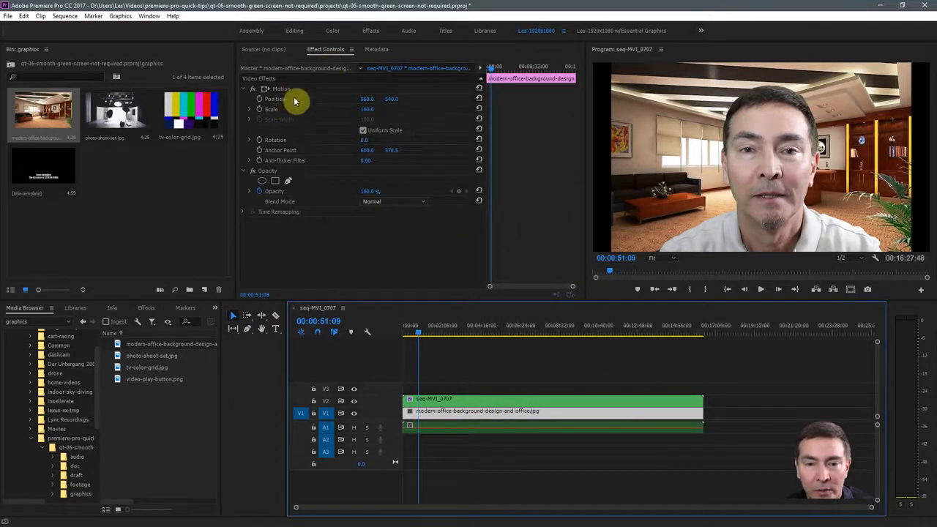
left_click(365, 111)
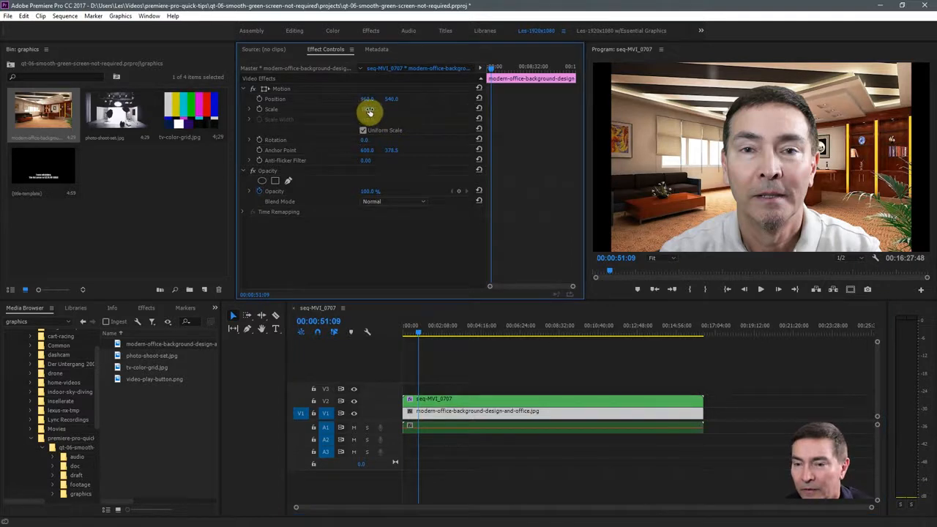
left_click_drag(370, 110, 380, 115)
Check the keyed composite by playing it from 00:03:05:25, and park the playhead at 00:02:01:29
left_click(459, 333)
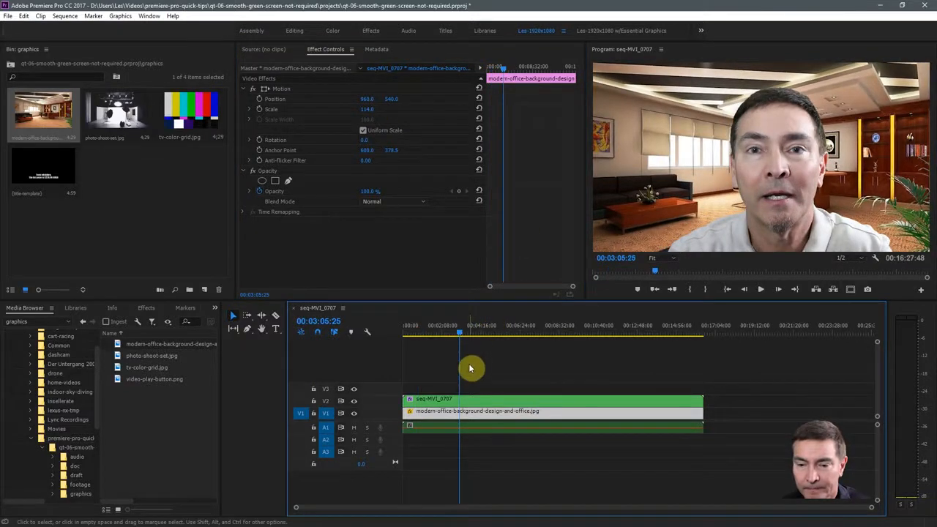
key("space")
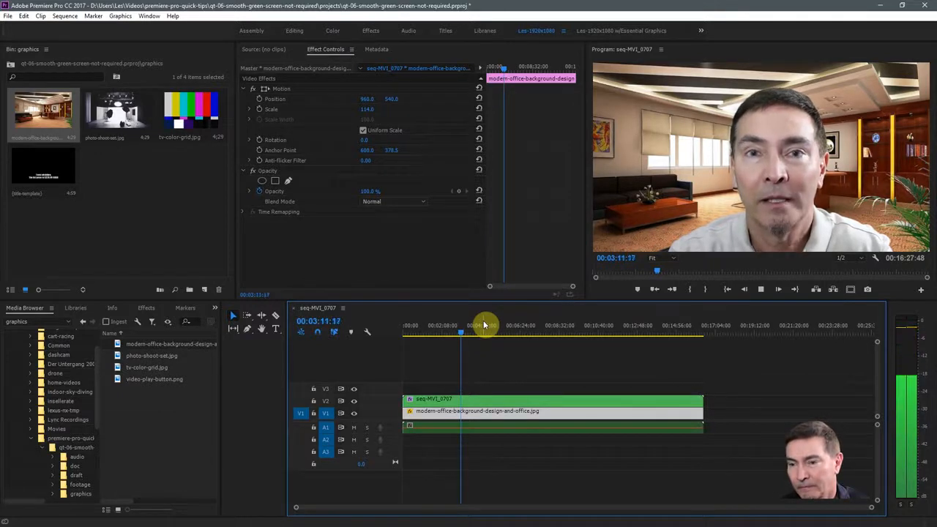
key("space")
left_click_drag(462, 336, 439, 331)
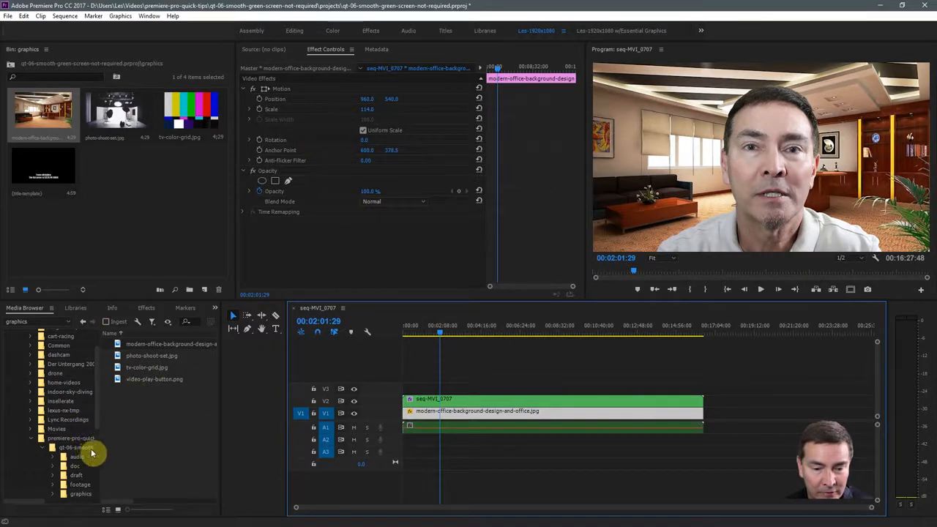
Apply the Gaussian Blur video effect to the office background clip on V1 and set its Blurriness to 9
left_click(147, 310)
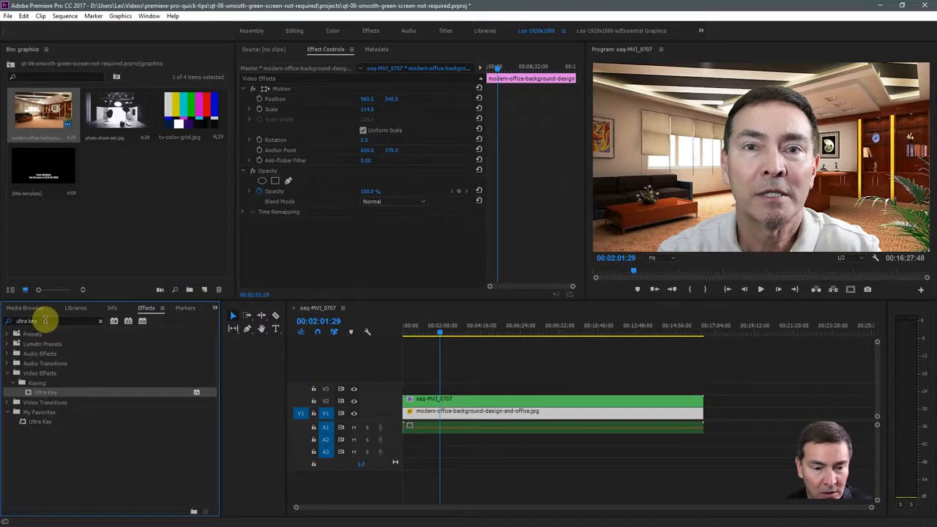
left_click(46, 320)
type("gua")
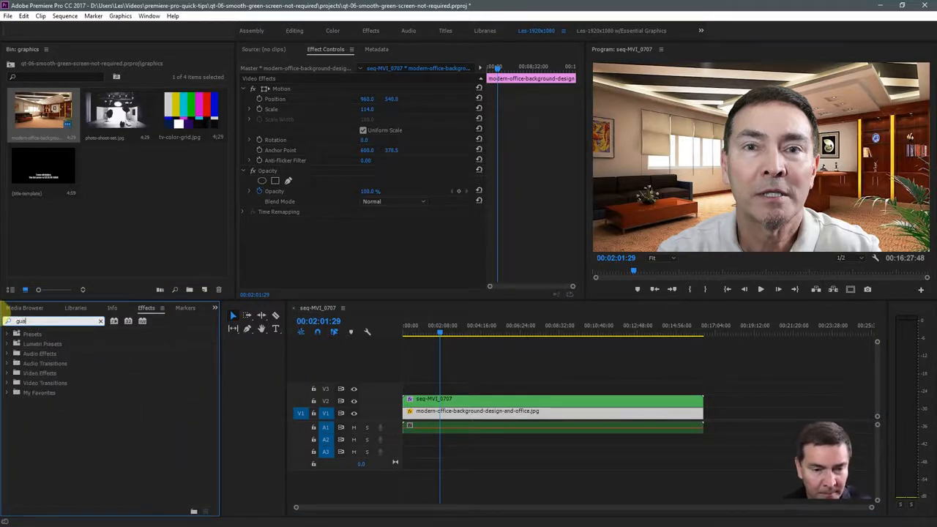
key("BackSpace")
key("BackSpace")
type("au")
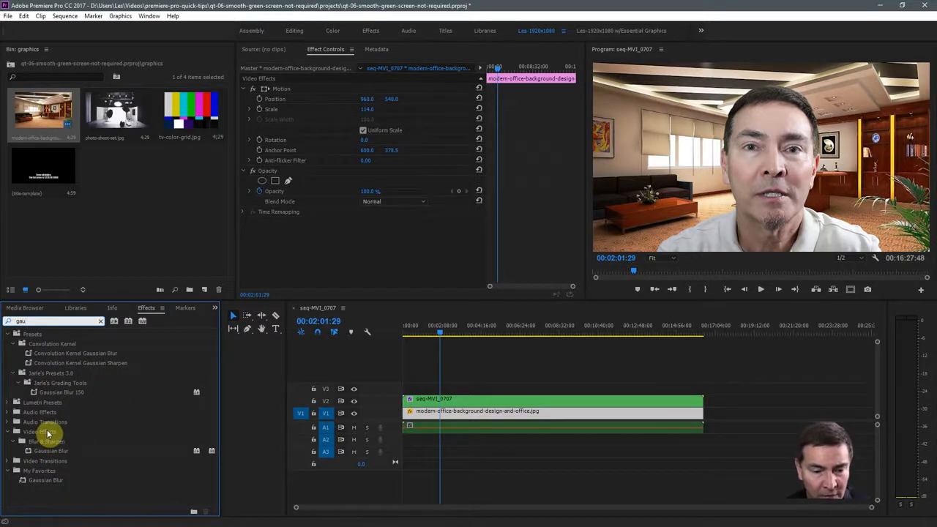
left_click_drag(29, 452, 485, 414)
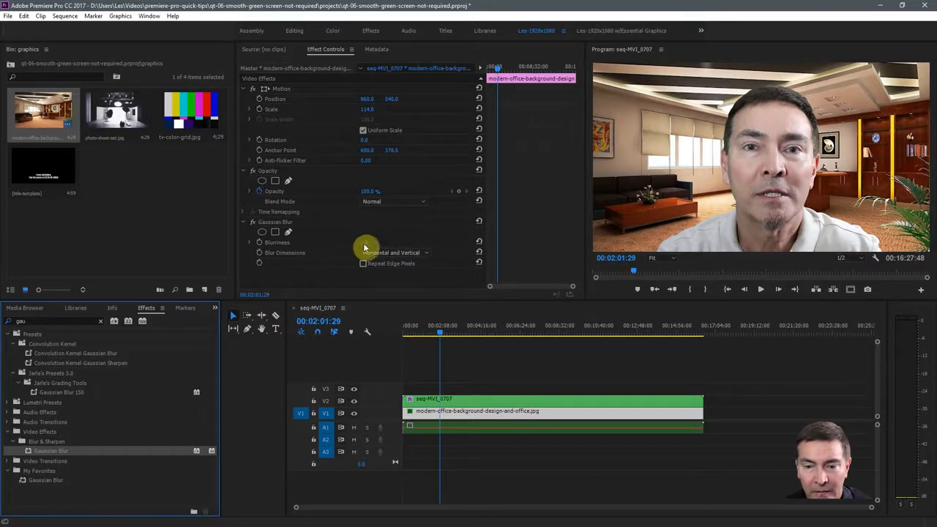
left_click_drag(366, 244, 373, 242)
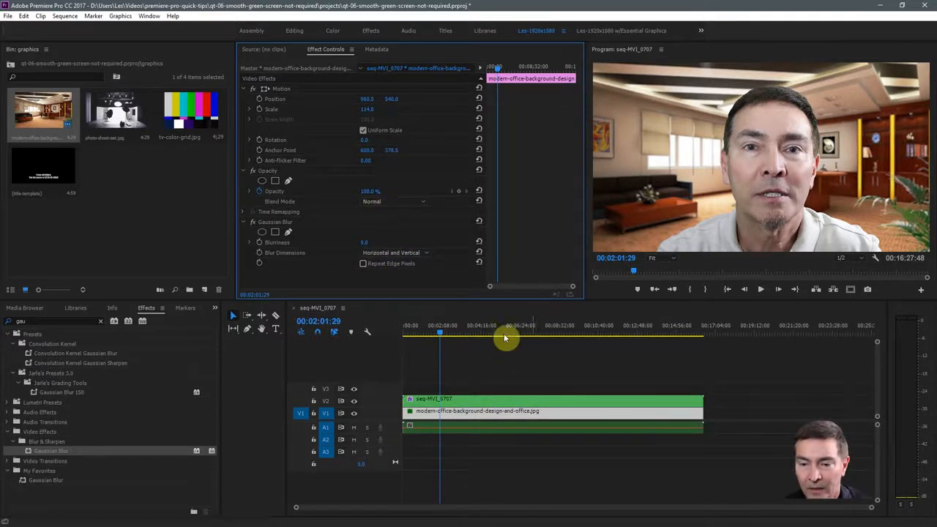
Play the composite from 00:02:01:29 to check the blurred background, stop at 00:02:05:30, and select the office background clip
left_click(760, 291)
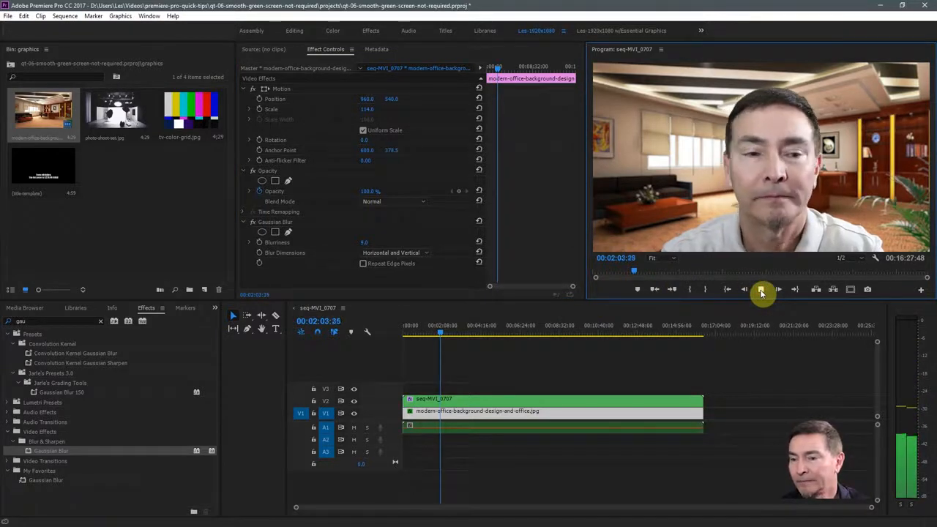
left_click(760, 291)
left_click(456, 415)
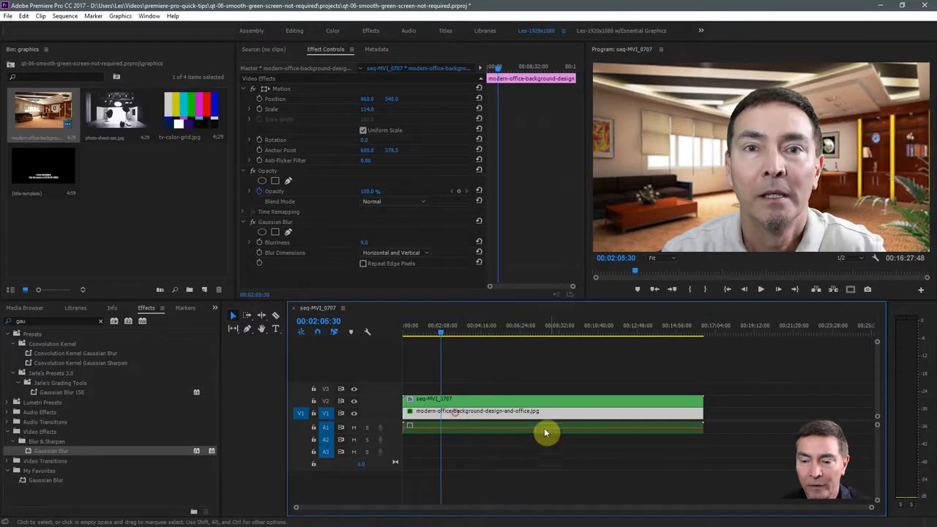